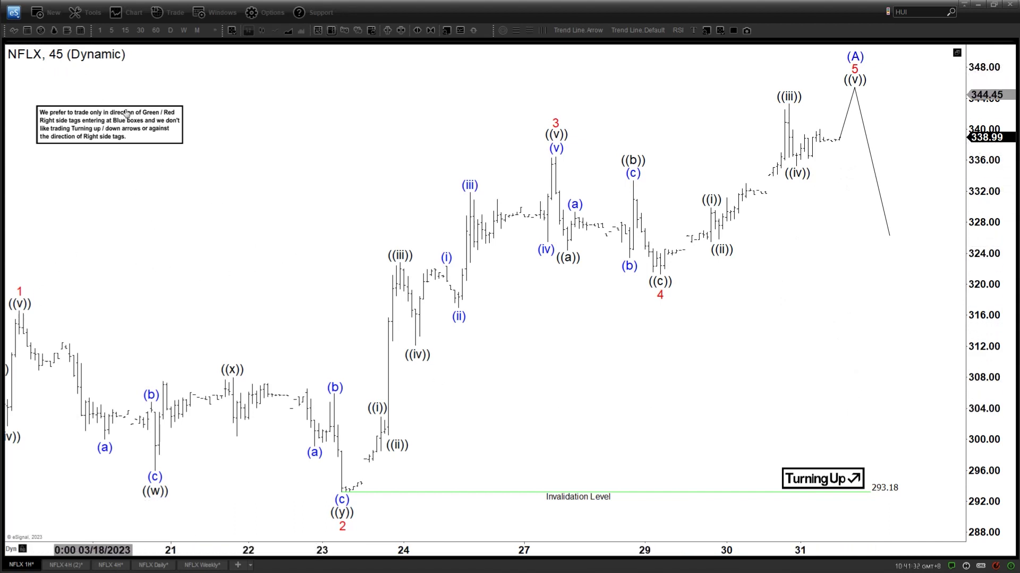
Step: Draw an arrow trend line from the wave 4 low to the projected wave 5 high, and remove it again
left_click_drag(672, 381, 679, 382)
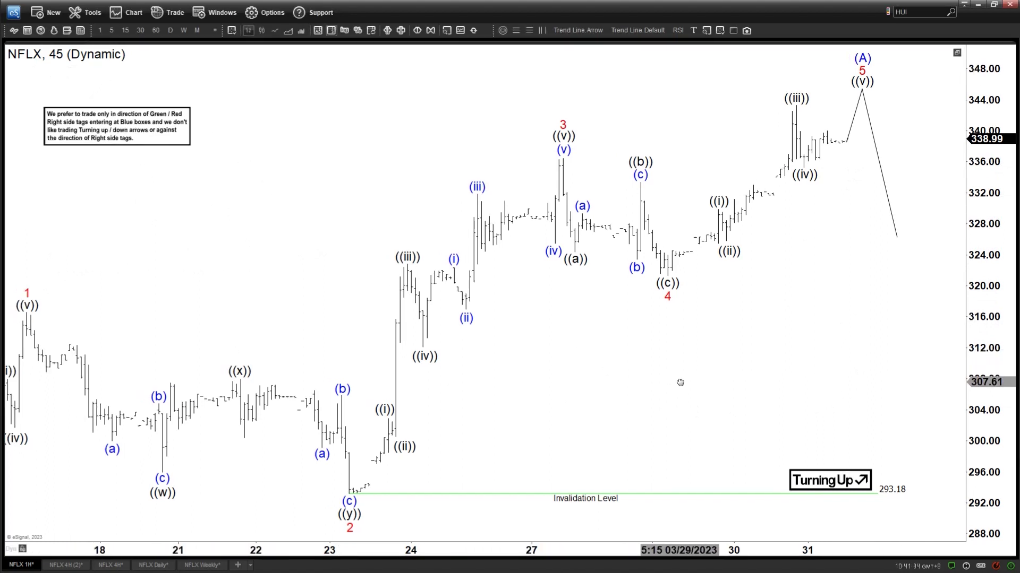
left_click(579, 30)
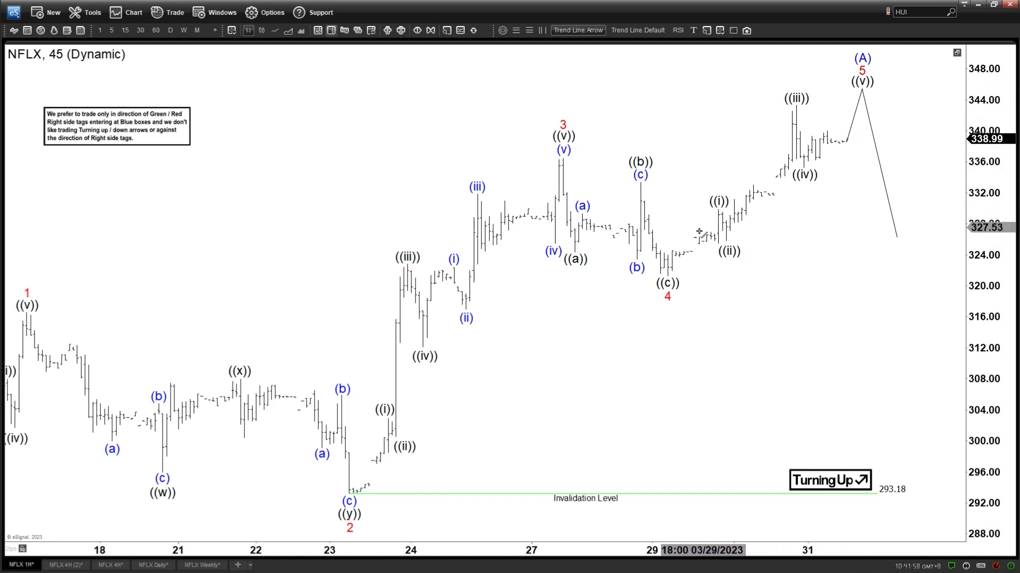
mouse_move(668, 276)
left_mouse_down()
mouse_move(810, 164)
mouse_move(858, 86)
left_mouse_up()
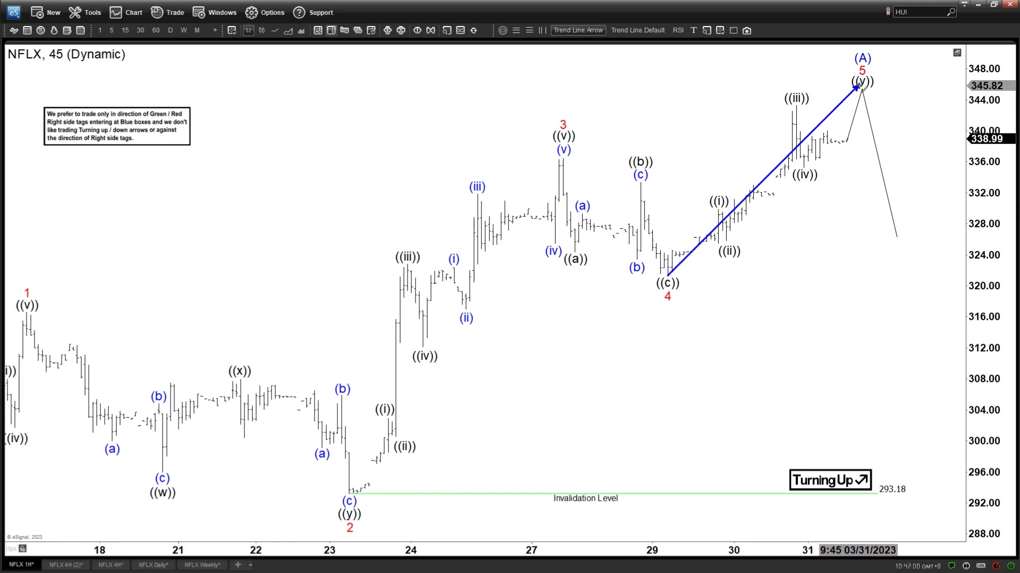
key("Escape")
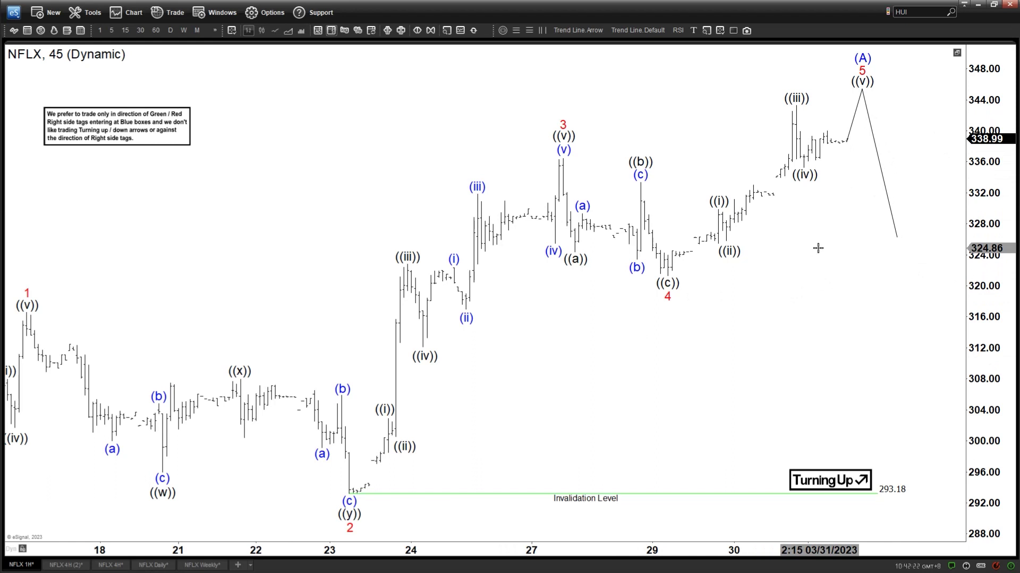
Step: Copy the red wave 1 label from the NFLX 1H chart onto the 03/17/2023 peak in the NFLX 4H (2) chart
left_click(69, 569)
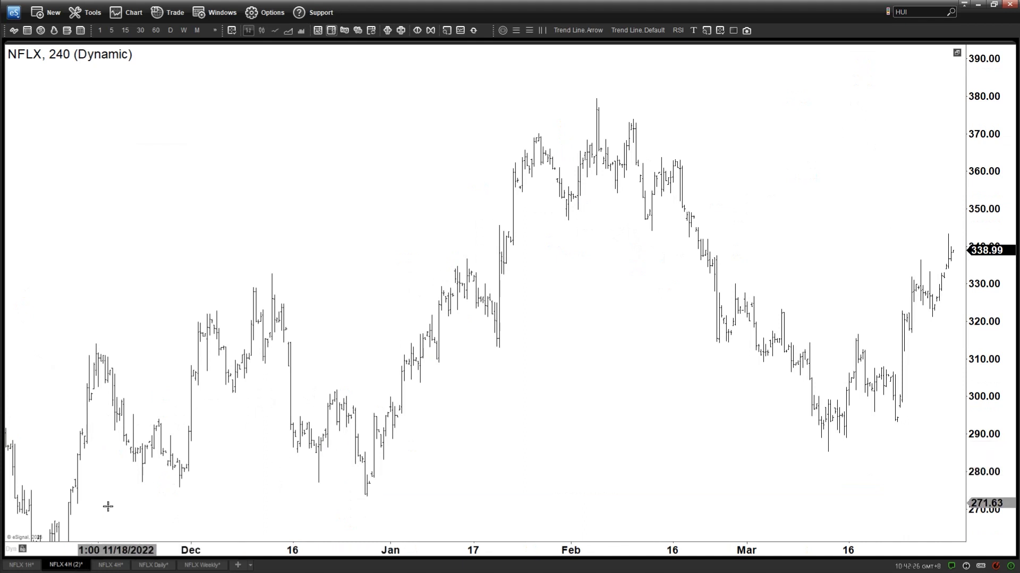
left_click(21, 565)
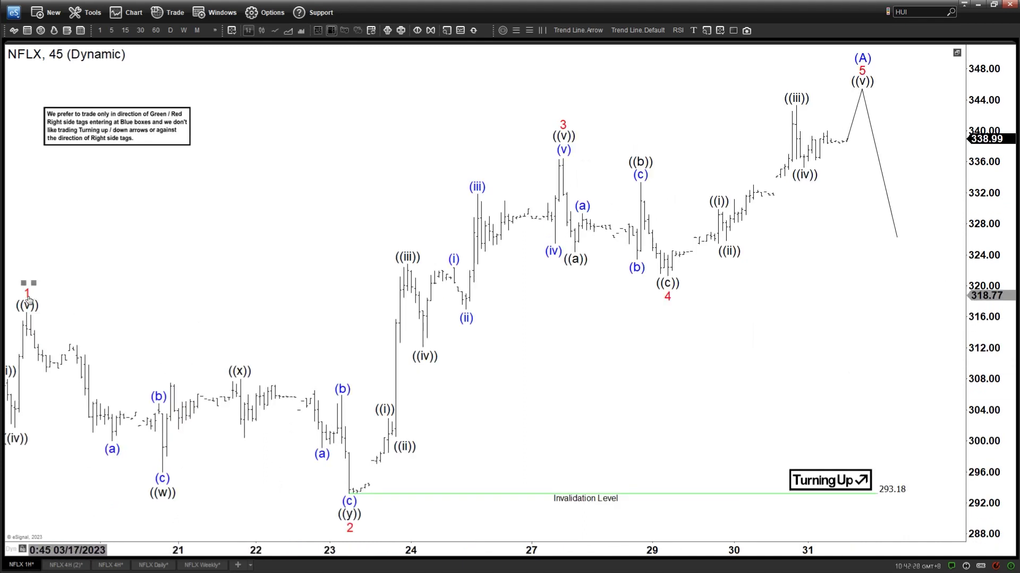
left_click(66, 565)
left_click_drag(870, 313, 858, 322)
left_click_drag(895, 274, 814, 272)
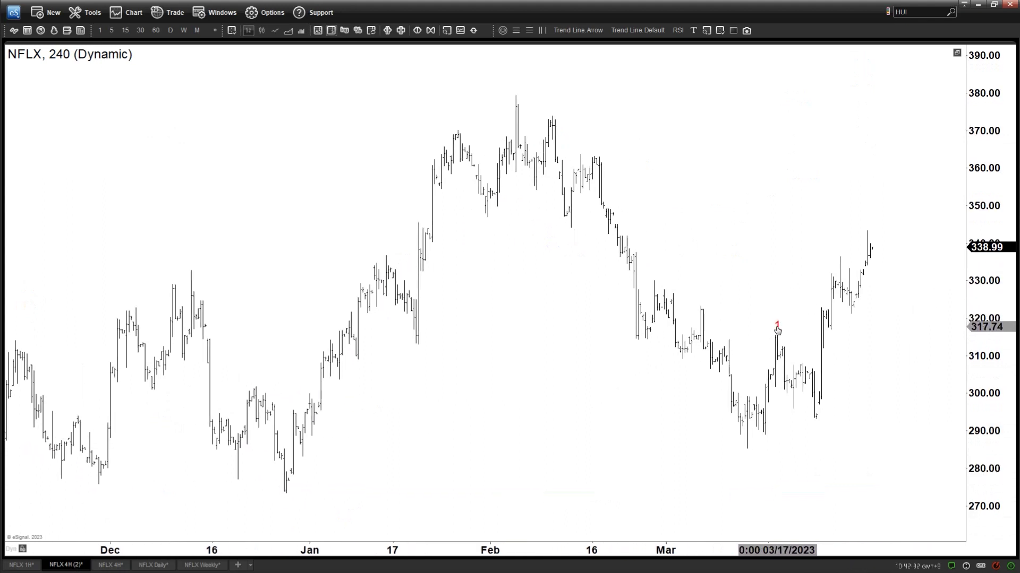
Step: Add red wave labels 2, 3 and 4 at the successive swing low, high and low of the late-March advance
left_click(814, 428)
type("2")
key("Return")
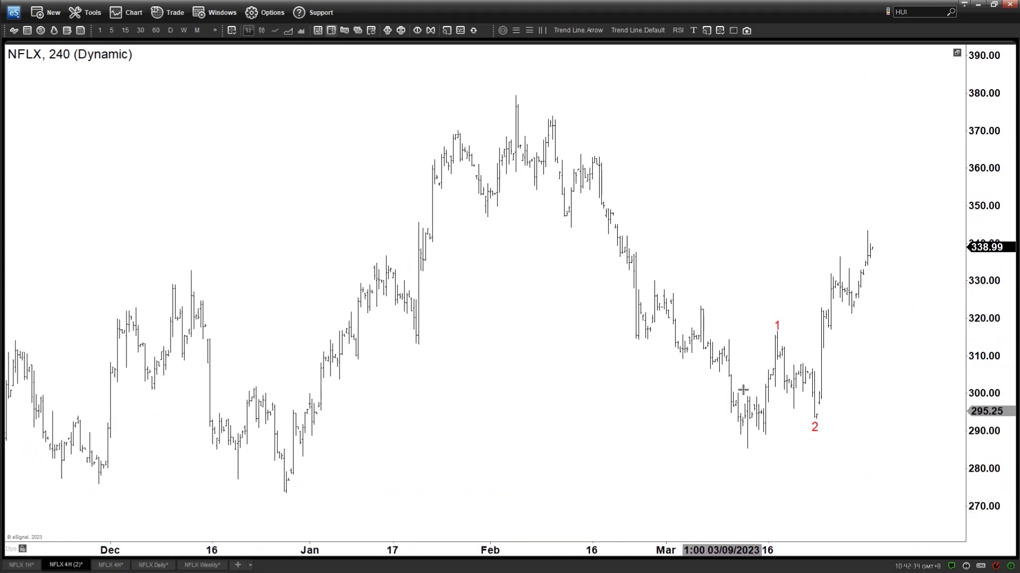
left_click(844, 235)
type("3")
key("Return")
scroll(834, 250, "down", 1)
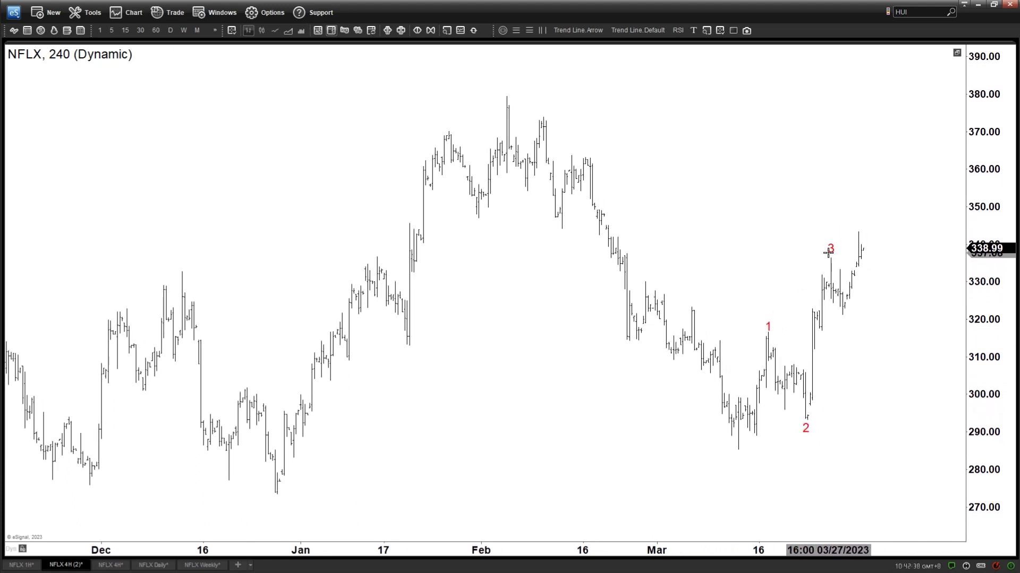
left_click(828, 323)
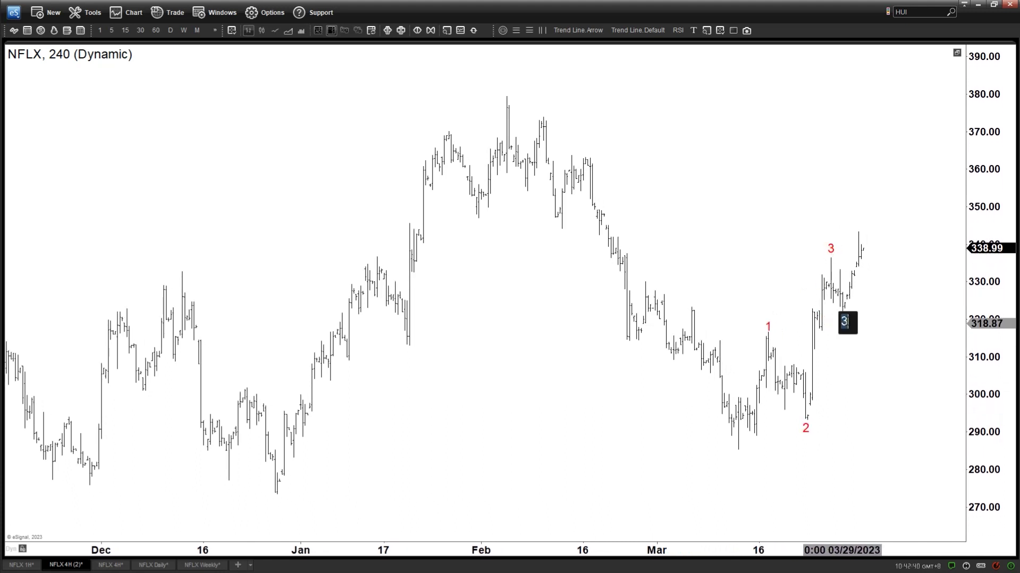
type("4")
key("Return")
Step: Draw a short rising projection line from the last bar to about 346 and label its end 5 in red
left_click(637, 29)
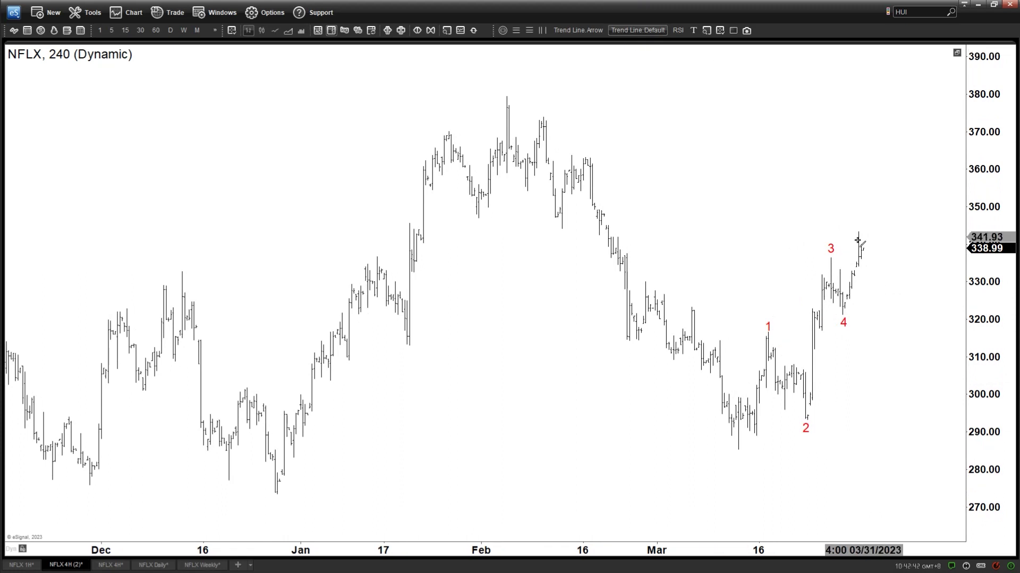
left_click_drag(873, 221, 877, 219)
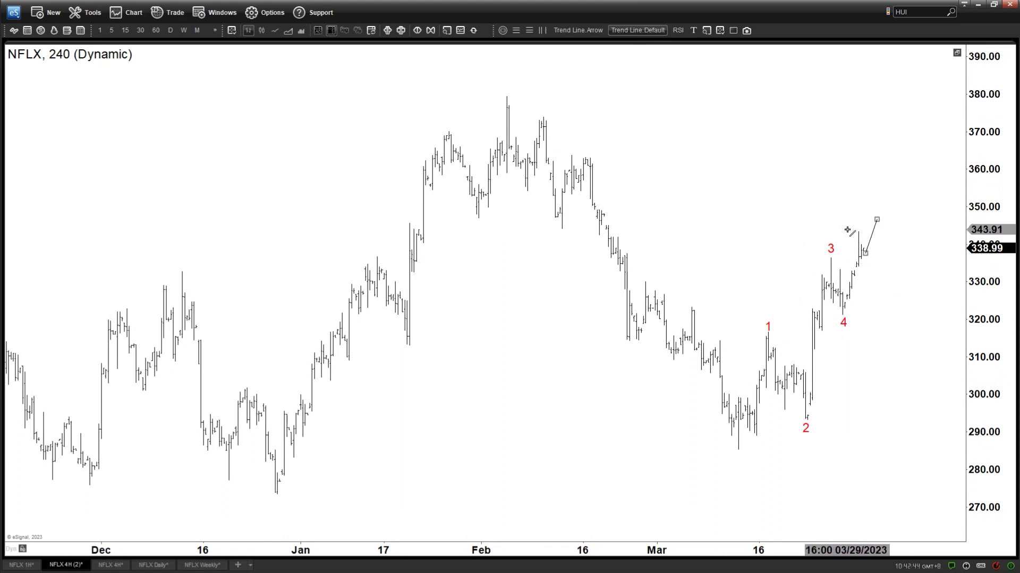
left_click_drag(834, 247, 877, 211)
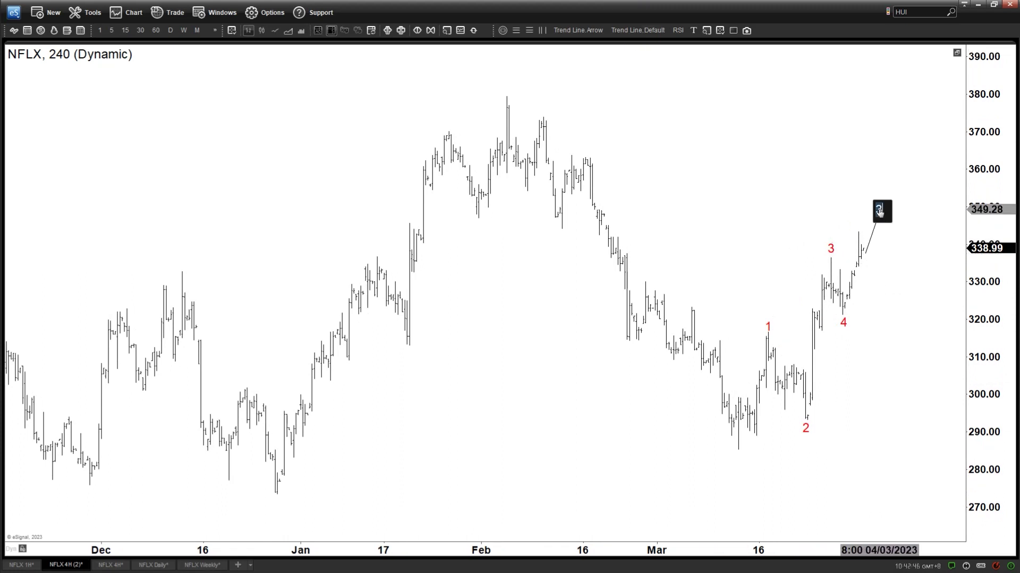
type("5")
key("Return")
Step: Copy the blue (A) label from the NFLX 1H chart to above wave 5 in NFLX 4H (2), extending it to "(A) / (1)"
left_click(20, 565)
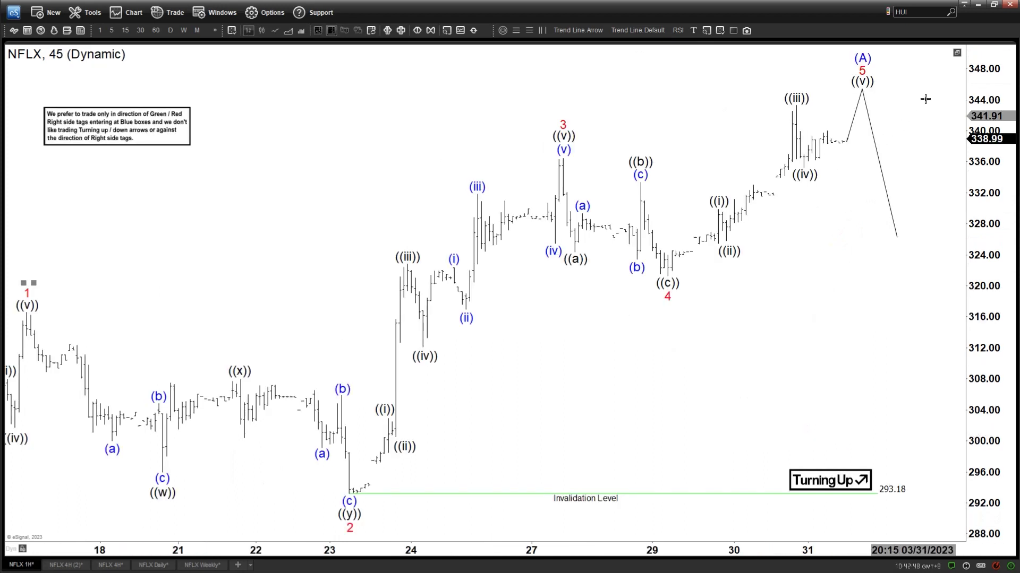
left_click(869, 54)
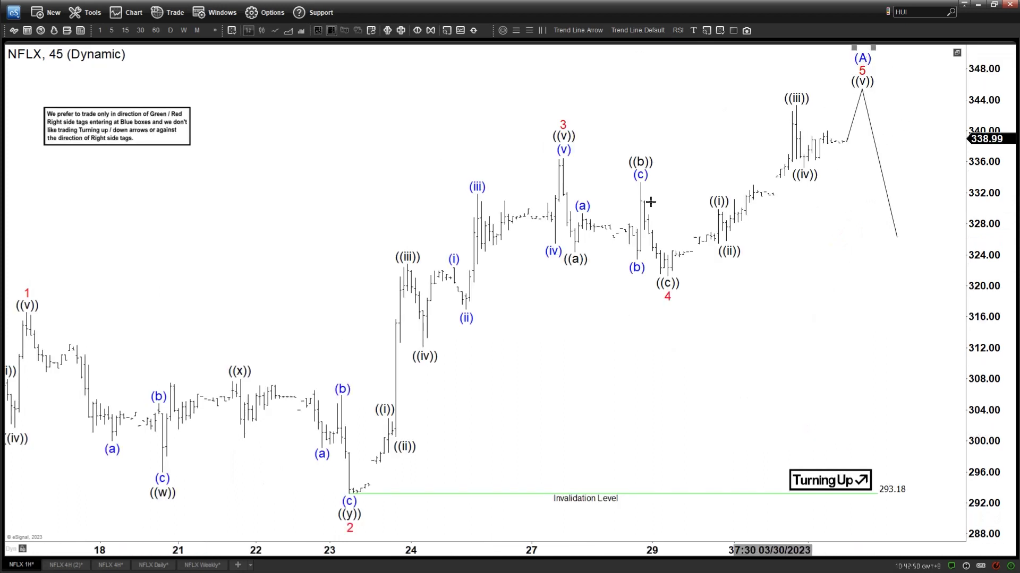
left_click(73, 565)
key("ctrl+v")
left_click_drag(793, 217, 742, 223)
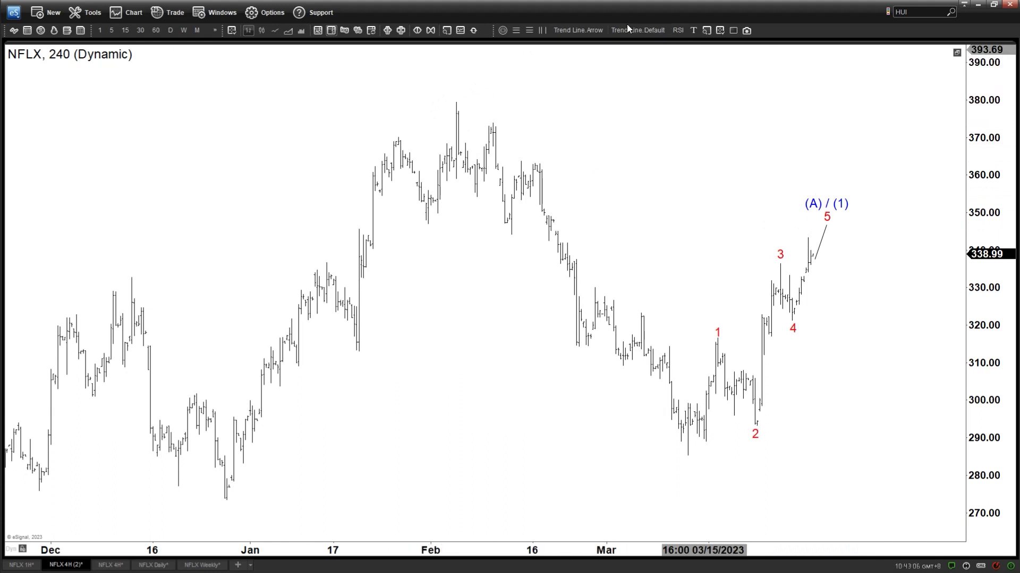
Step: Draw a trend line from the February high to the mid-March low, and remove it again
left_click(612, 31)
mouse_move(463, 105)
left_mouse_down()
mouse_move(682, 423)
mouse_move(690, 462)
left_mouse_up()
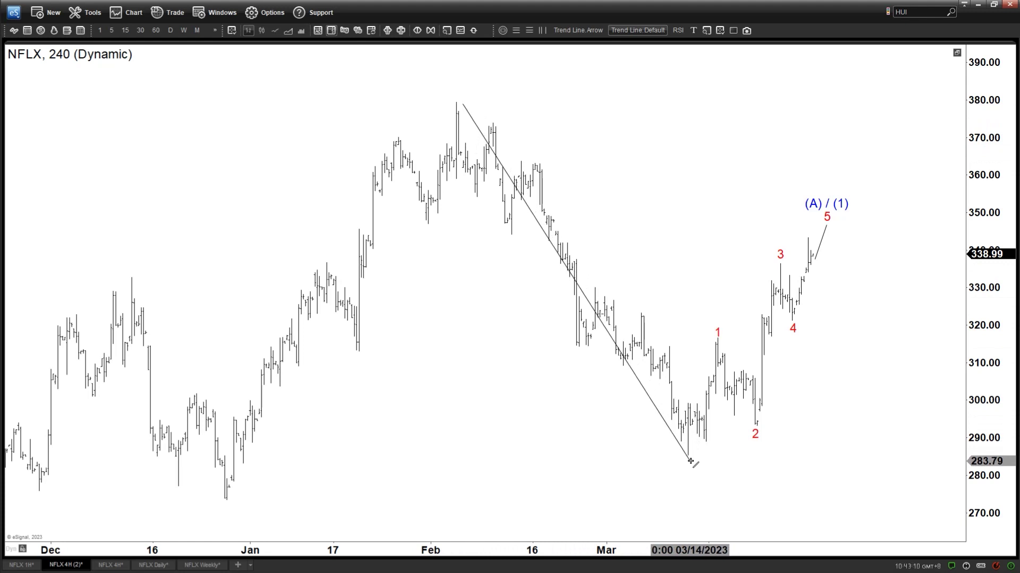
key("Escape")
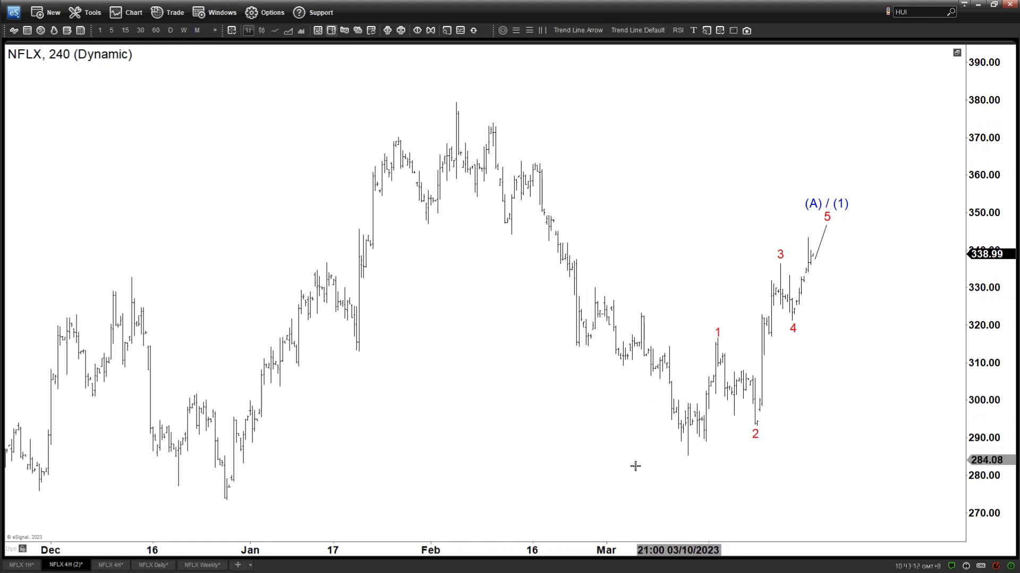
Step: Compress the chart's time and price scales and separate the overlapping 5 and (A) / (1) labels
left_click_drag(431, 549, 653, 565)
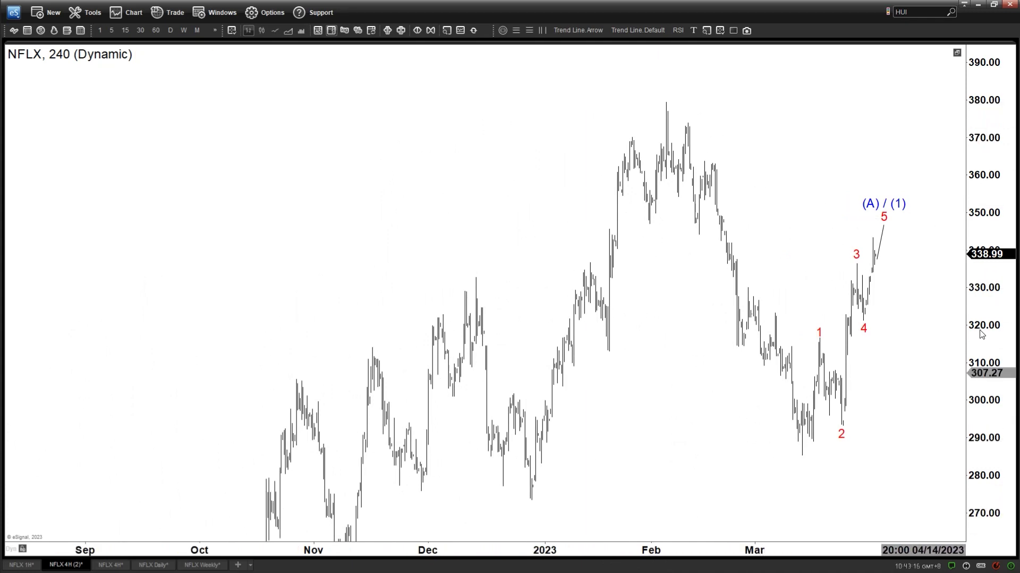
left_click_drag(981, 332, 981, 357)
left_click_drag(1001, 254, 1001, 324)
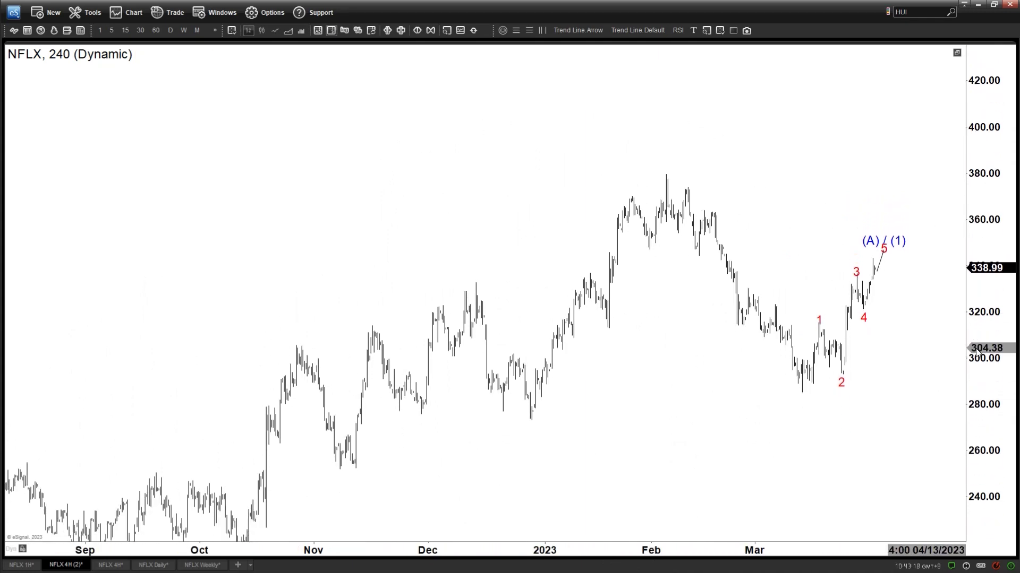
left_click_drag(897, 392, 842, 384)
left_click_drag(827, 224, 829, 239)
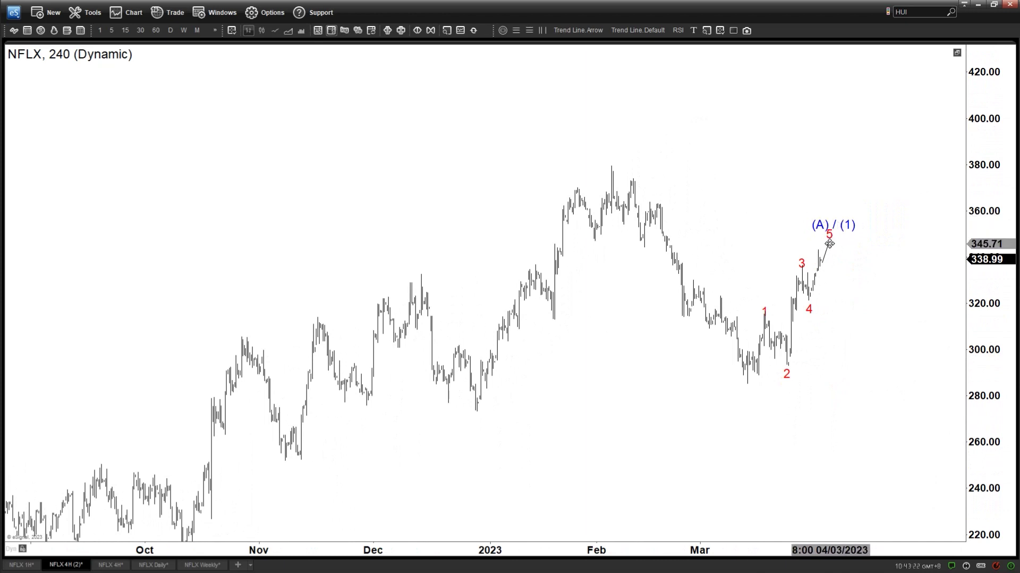
left_click(837, 225)
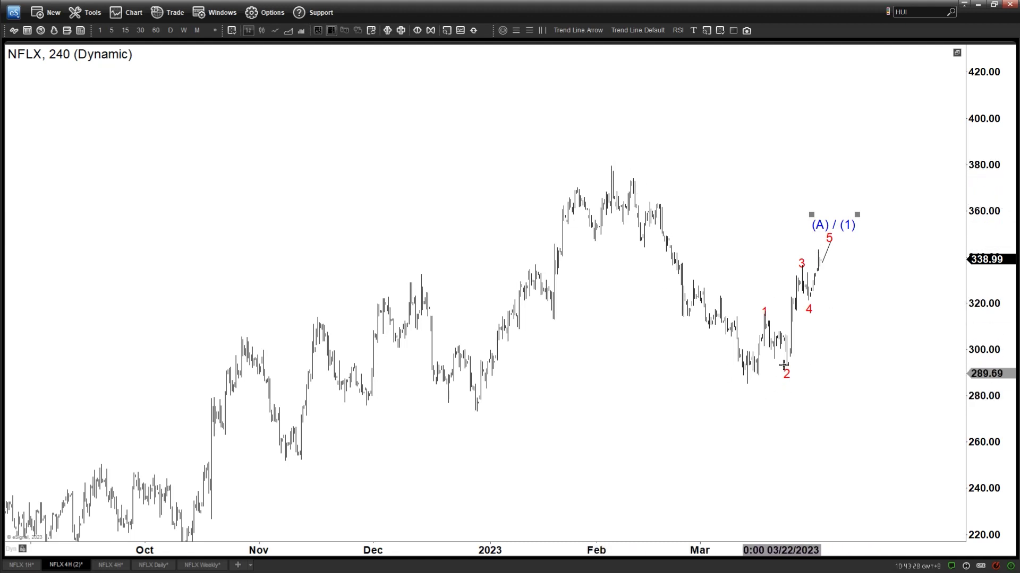
Step: Draw a three-leg projected decline from the wave 5 high to about 310 and label its end "(B) / (2)" in blue
left_click_drag(774, 252, 749, 255)
left_click(634, 32)
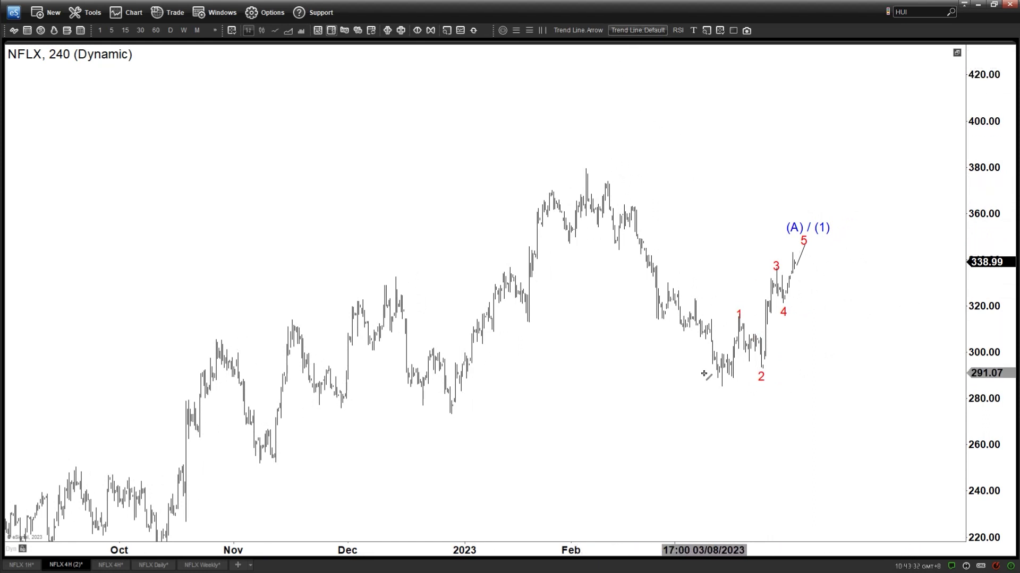
left_click_drag(805, 247, 834, 334)
key("Escape")
left_click_drag(816, 224, 850, 337, "ctrl")
double_click(838, 337)
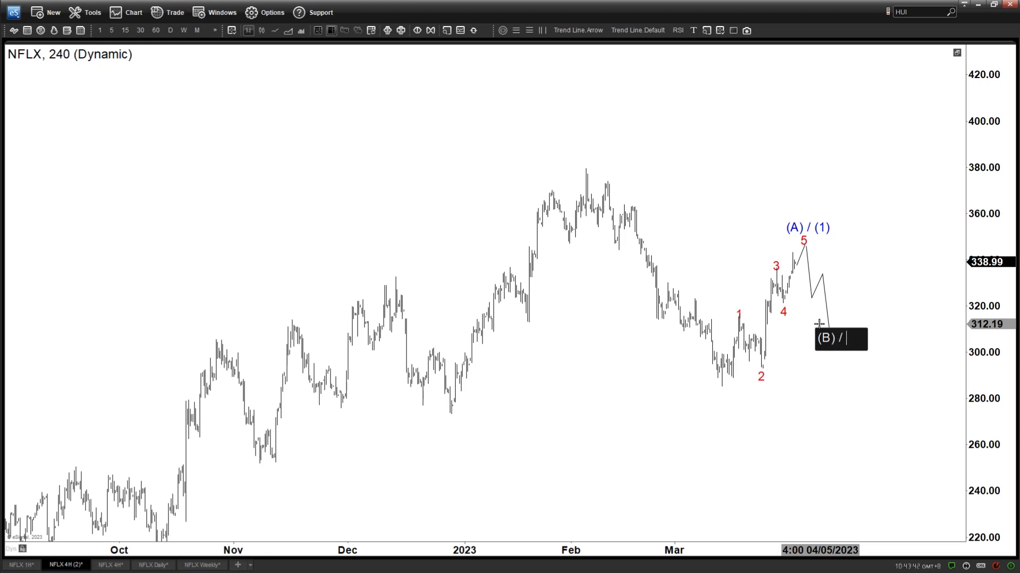
left_click(849, 315)
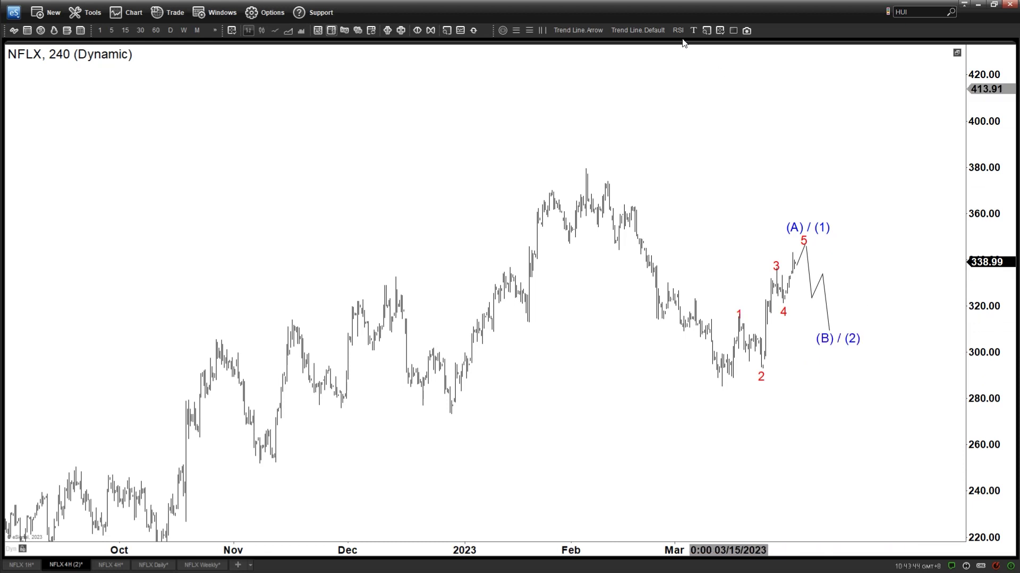
Step: Draw a rising projection line from the (B) / (2) low to about 363 and label its end (C) in blue
left_click(651, 31)
left_click_drag(828, 334, 875, 207)
key("ctrl+v")
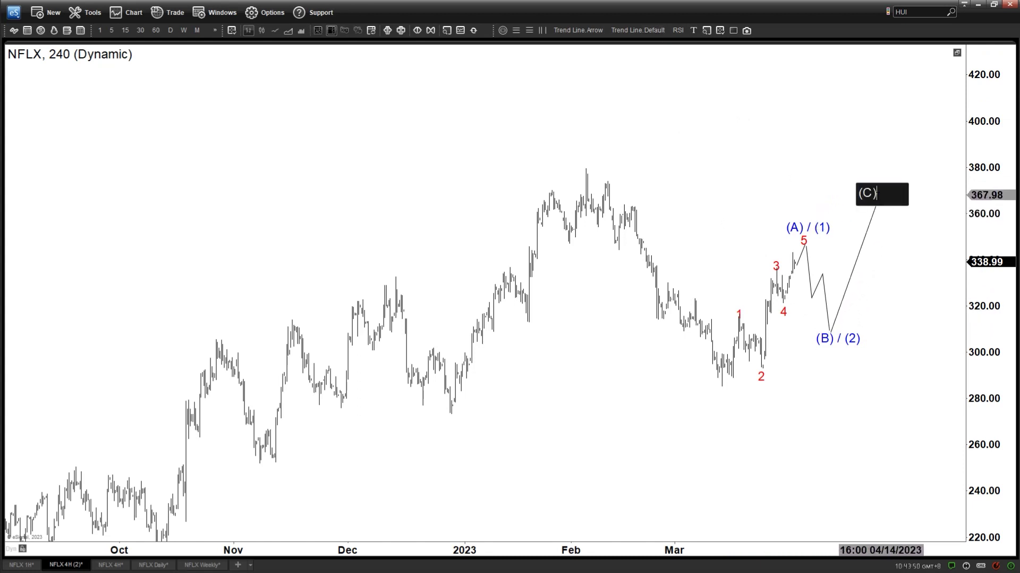
left_click(821, 195)
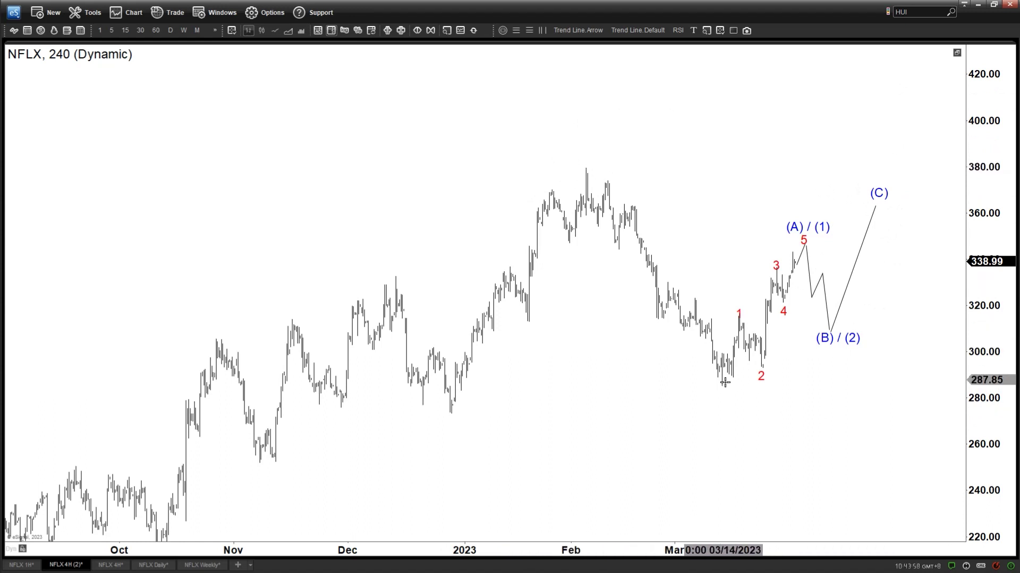
Step: Draw a falling projection line from the (C) high down to about 241
left_click(879, 194)
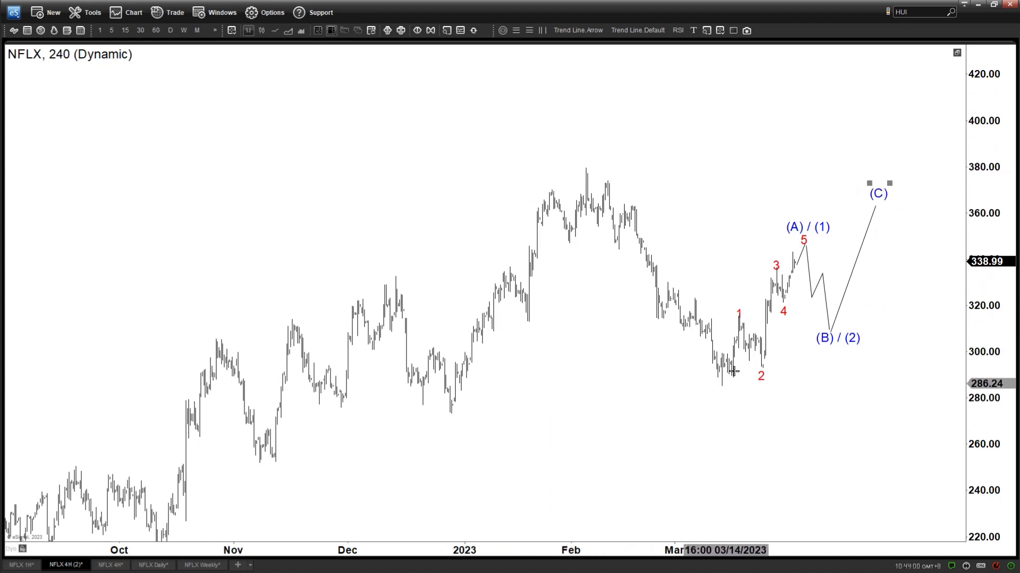
left_click(634, 31)
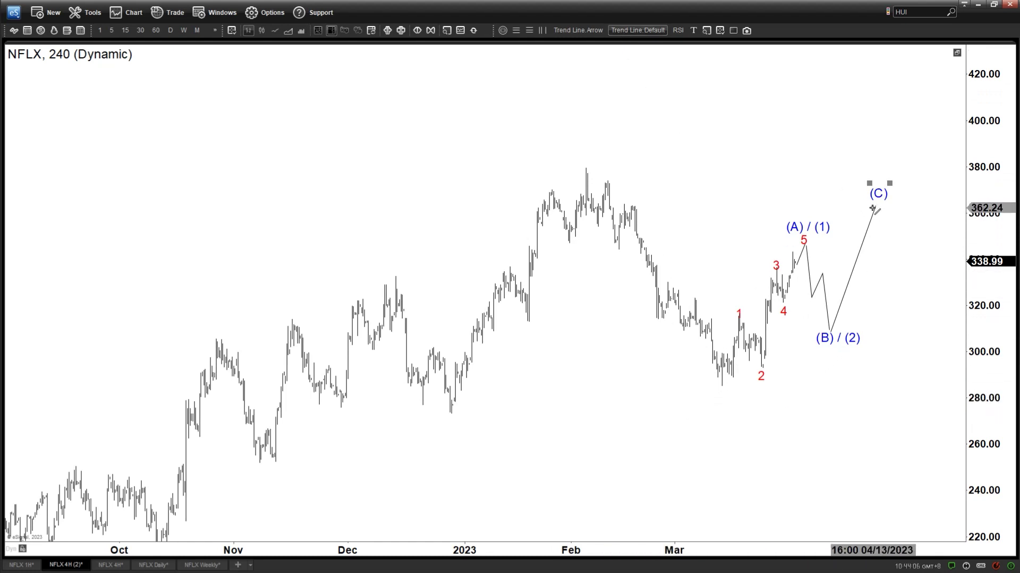
left_click_drag(875, 208, 914, 487)
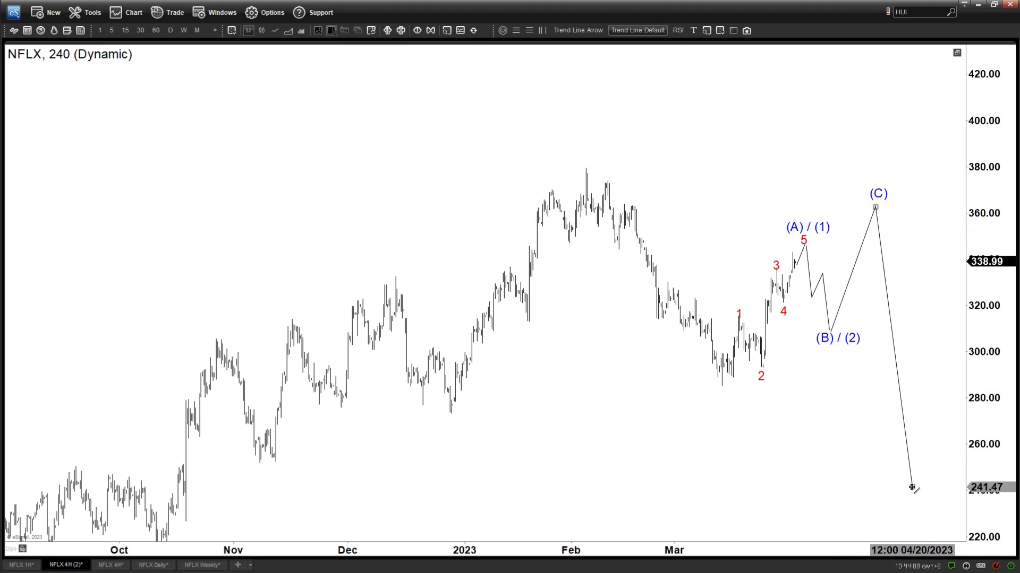
Step: Mark the February-to-March decline with a temporary trend line, and remove it again
left_click_drag(588, 170, 728, 394)
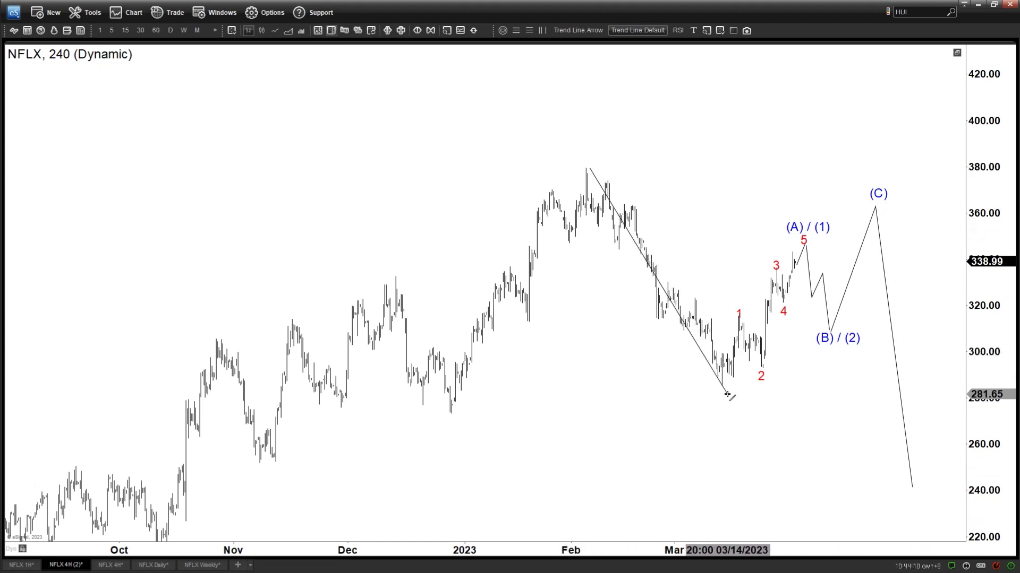
key("Escape")
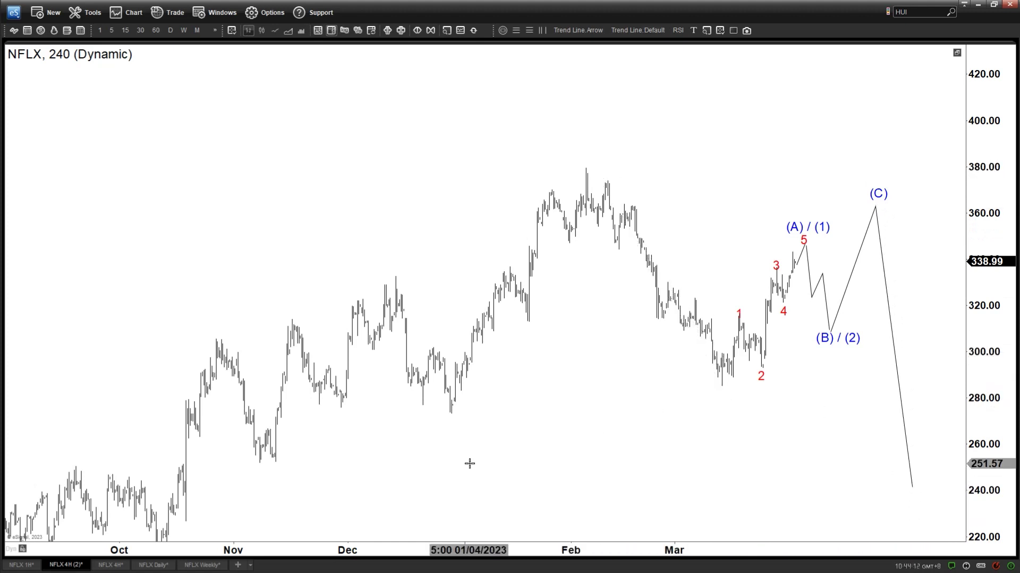
Step: Compare the wave count on the NFLX 1H chart with the projected path on the NFLX 4H (2) chart
left_click(29, 564)
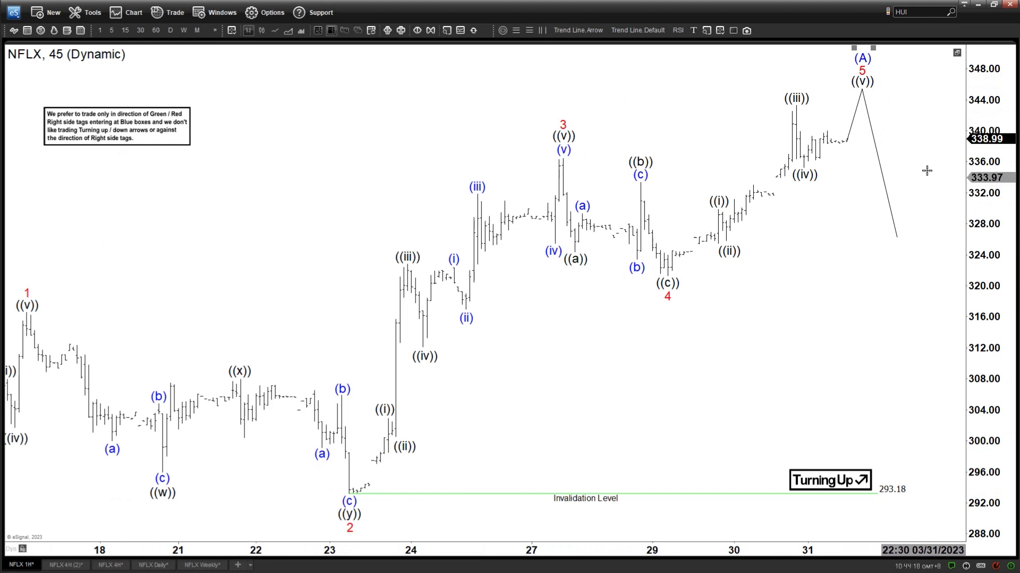
left_click(56, 566)
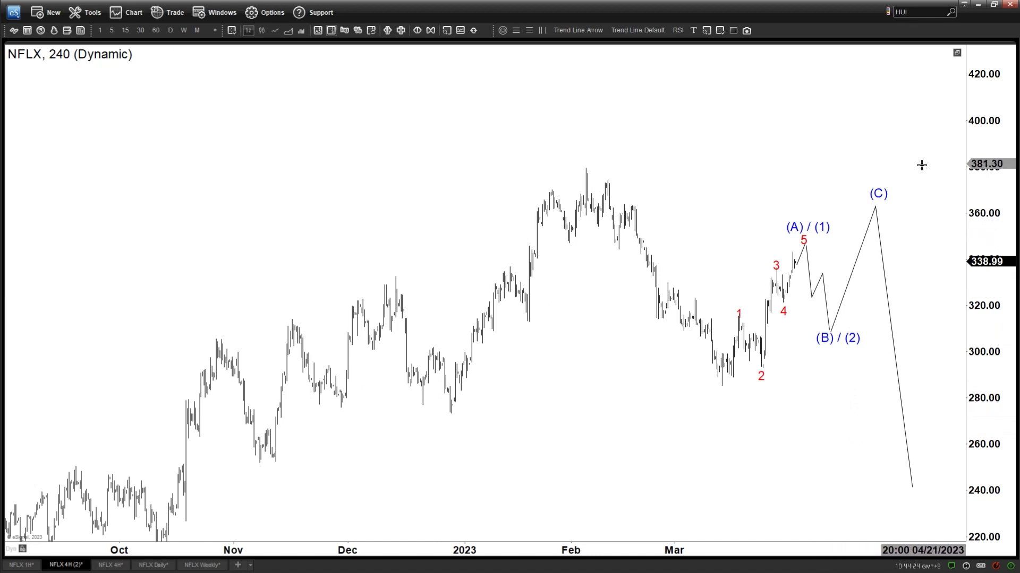
left_click(878, 194)
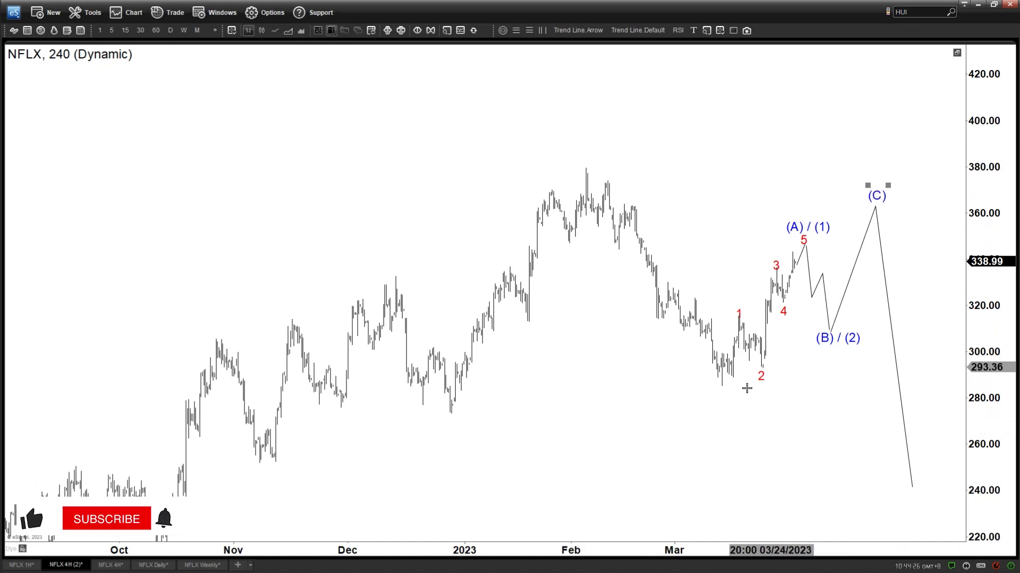
left_click(21, 565)
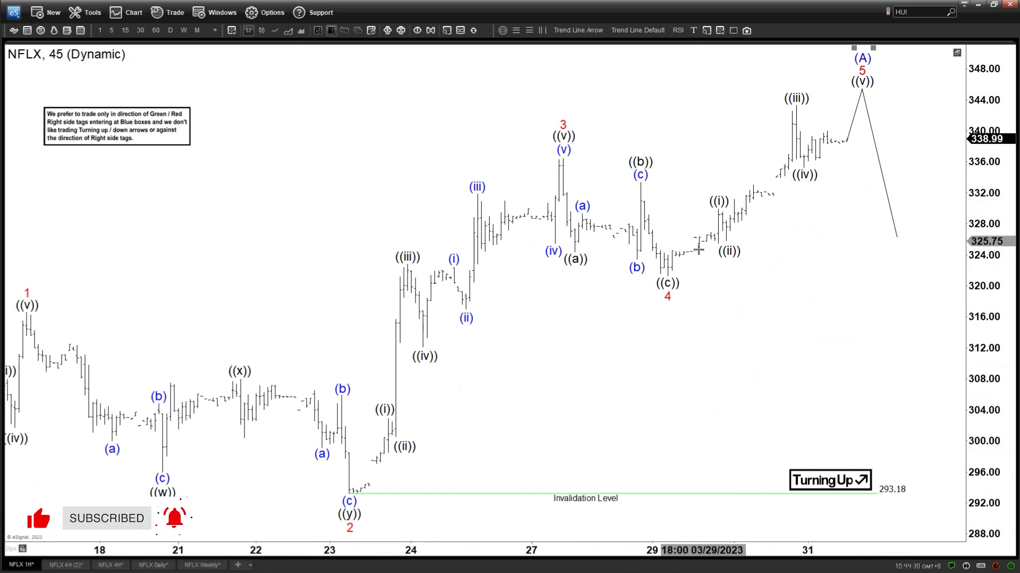